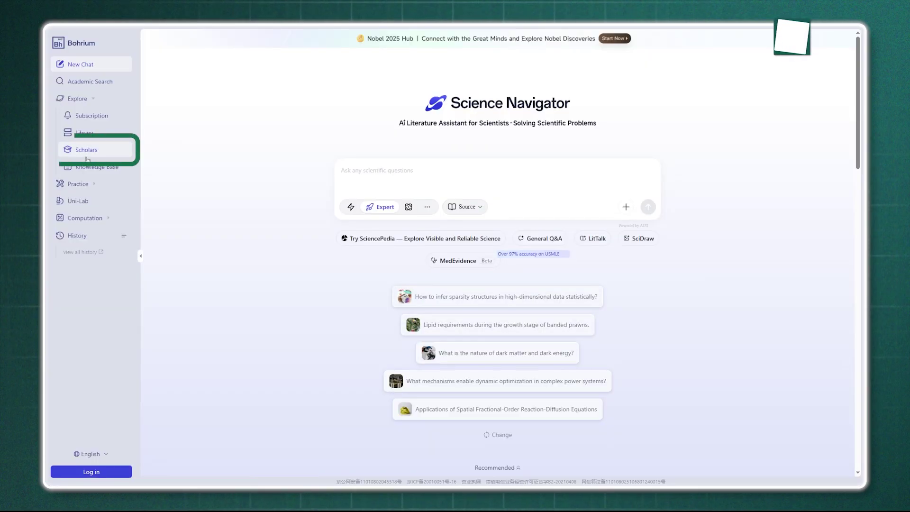
# Browse the recommended scholars directory and accept the Join Now offer to reach the home page
pyautogui.click(86, 150)
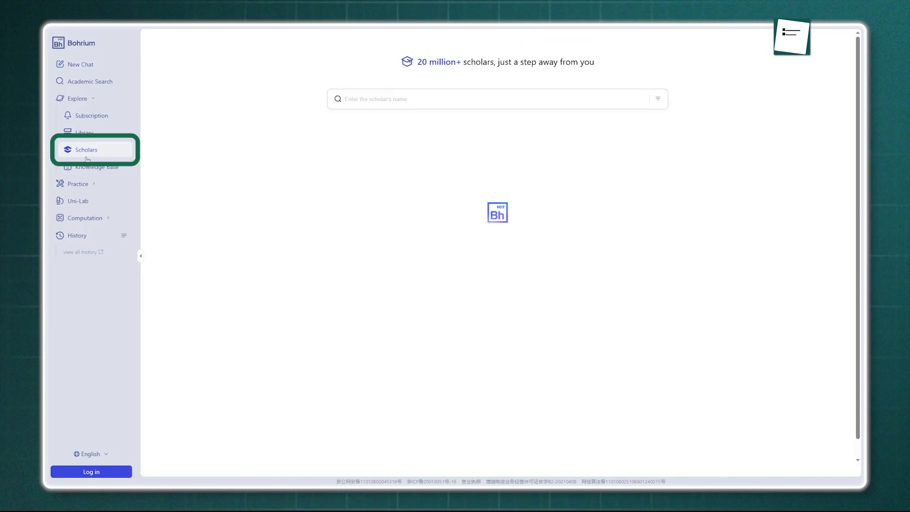
pyautogui.scroll(-1, 221, 174)
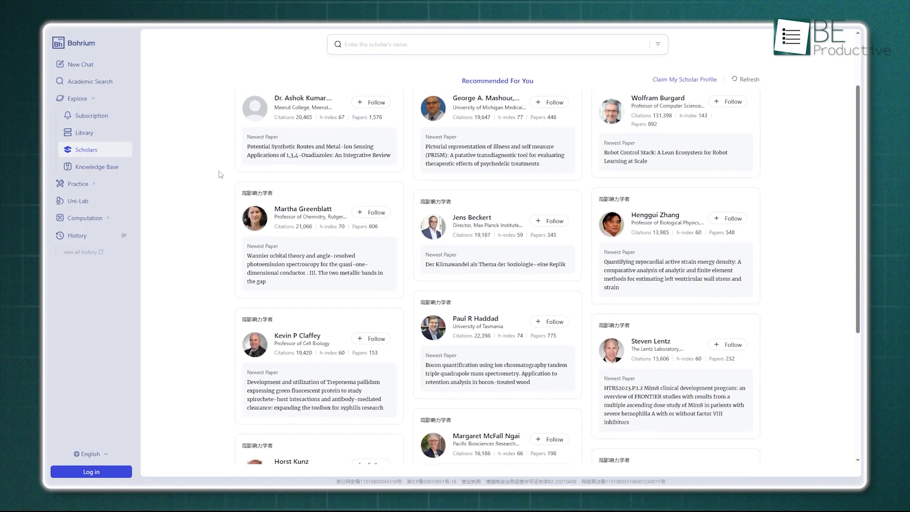
pyautogui.scroll(-3, 220, 174)
pyautogui.scroll(-3, 221, 174)
pyautogui.scroll(-2, 221, 173)
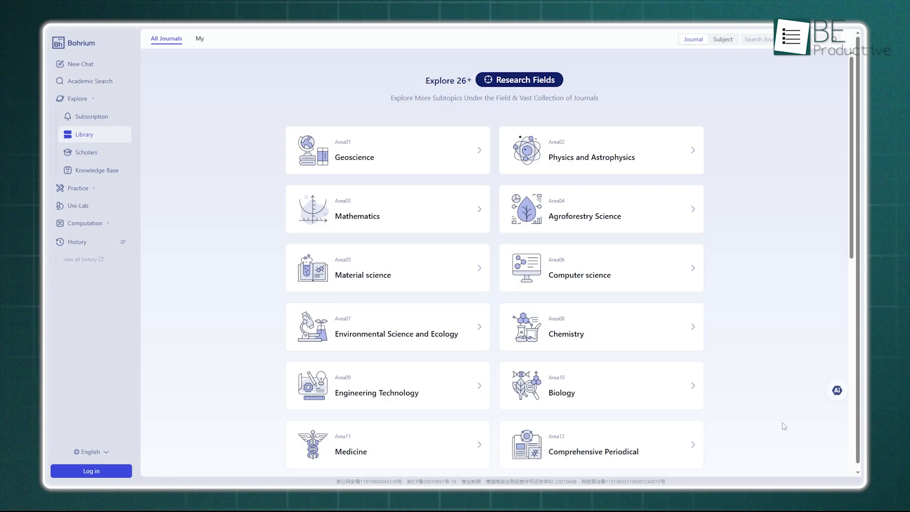
pyautogui.scroll(-1, 784, 426)
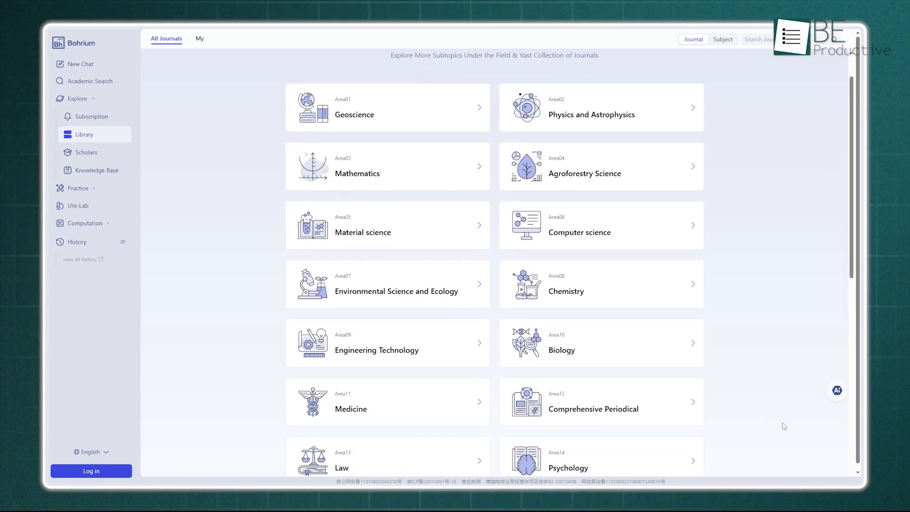
pyautogui.scroll(-1, 784, 426)
pyautogui.scroll(-1, 784, 426)
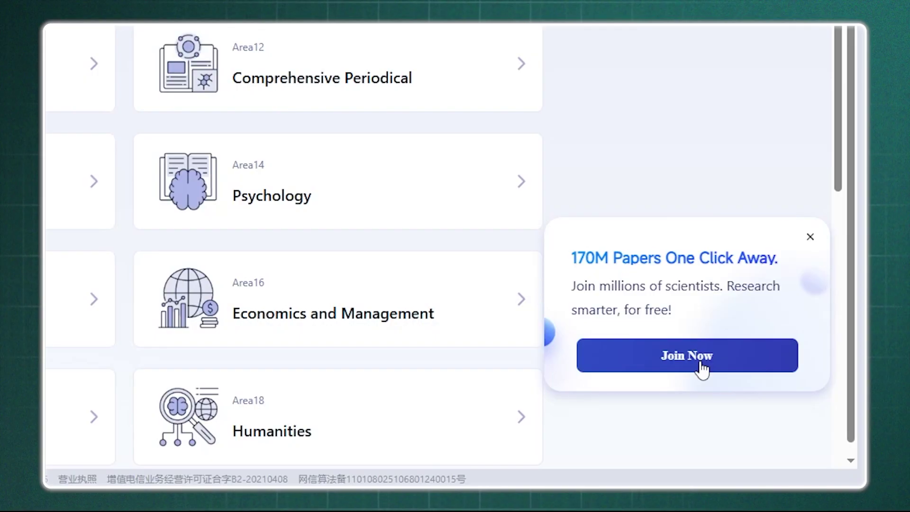
pyautogui.click(703, 369)
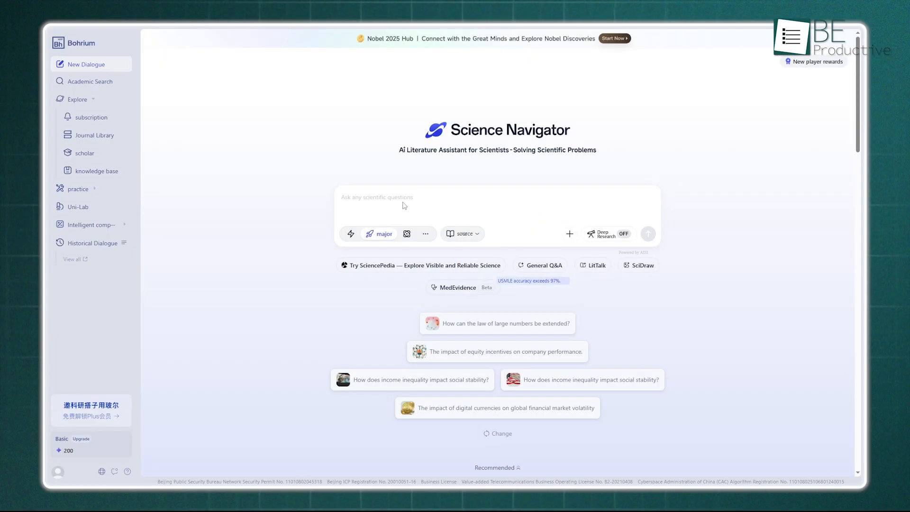
pyautogui.write('"Pride and Prejudice"')
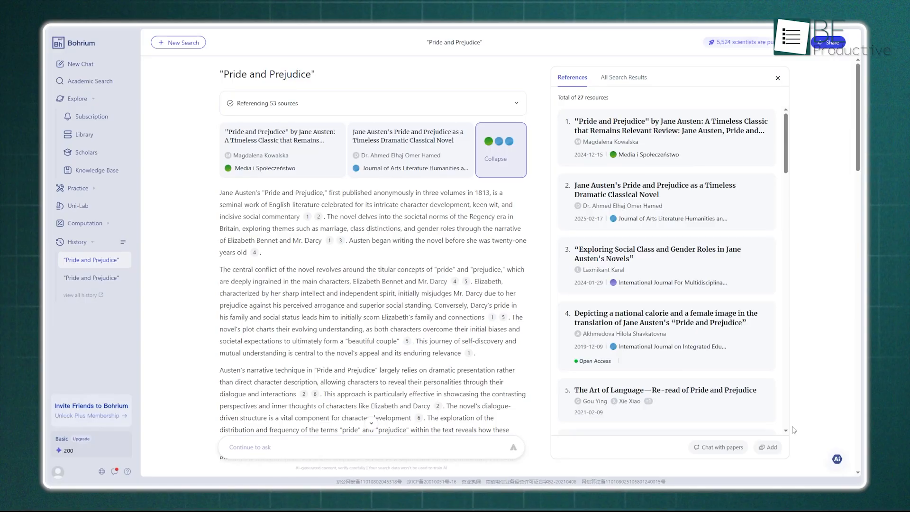
pyautogui.scroll(-3, 416, 309)
pyautogui.scroll(-3, 416, 309)
pyautogui.scroll(-3, 415, 309)
pyautogui.scroll(-2, 417, 309)
pyautogui.scroll(8, 416, 308)
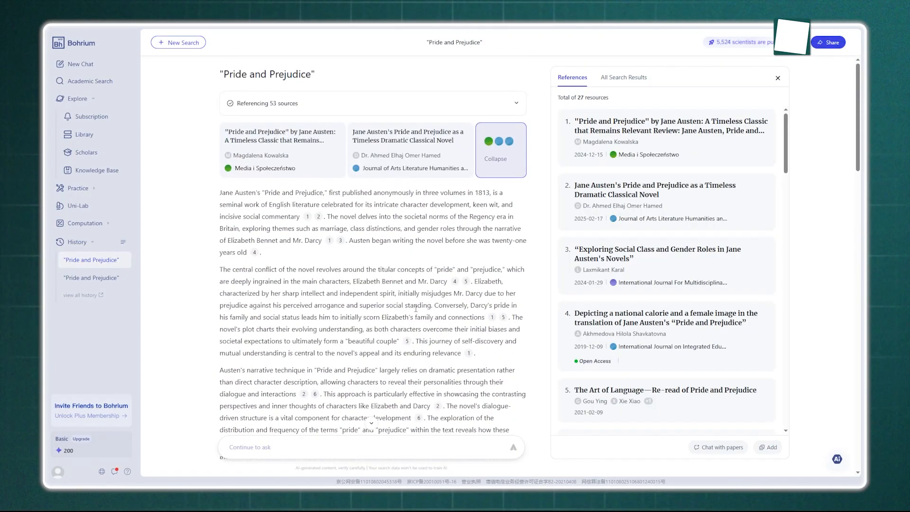
# Preview the sources behind citations 4 and 3 of the Pride and Prejudice answer
pyautogui.click(456, 282)
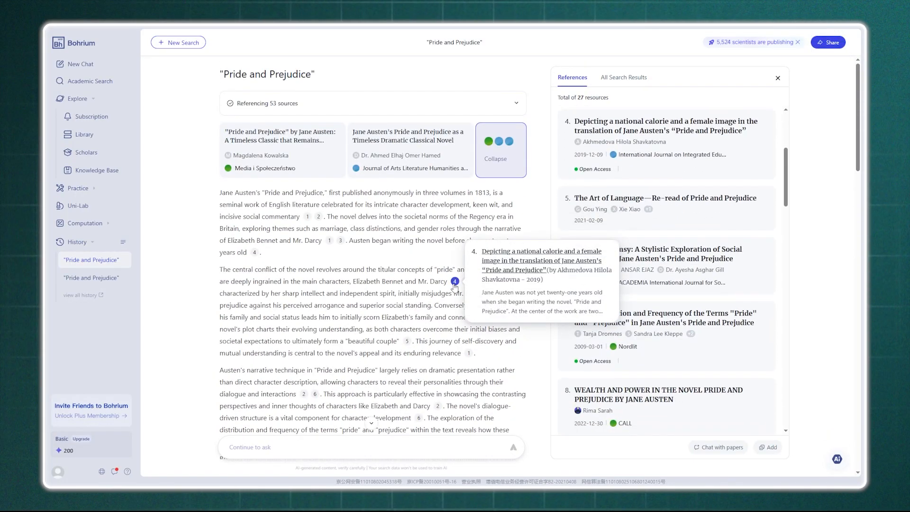
pyautogui.click(341, 241)
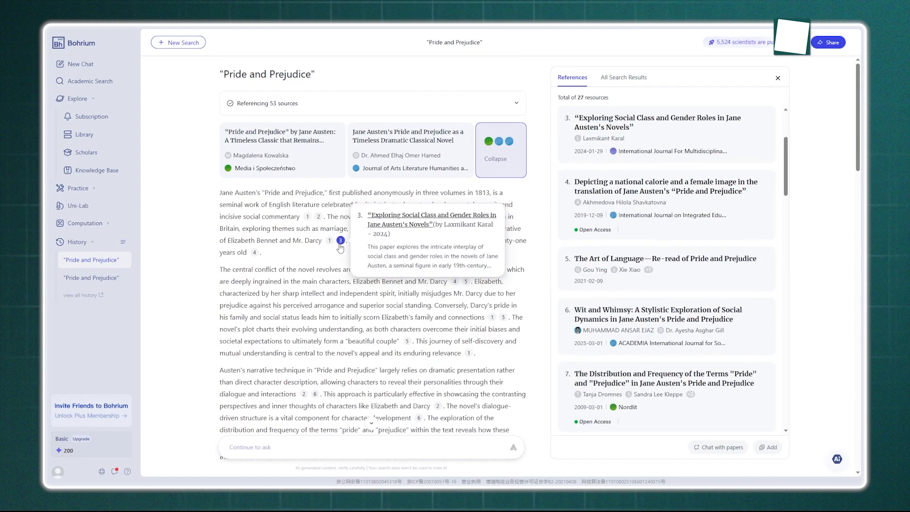
pyautogui.scroll(-5, 340, 246)
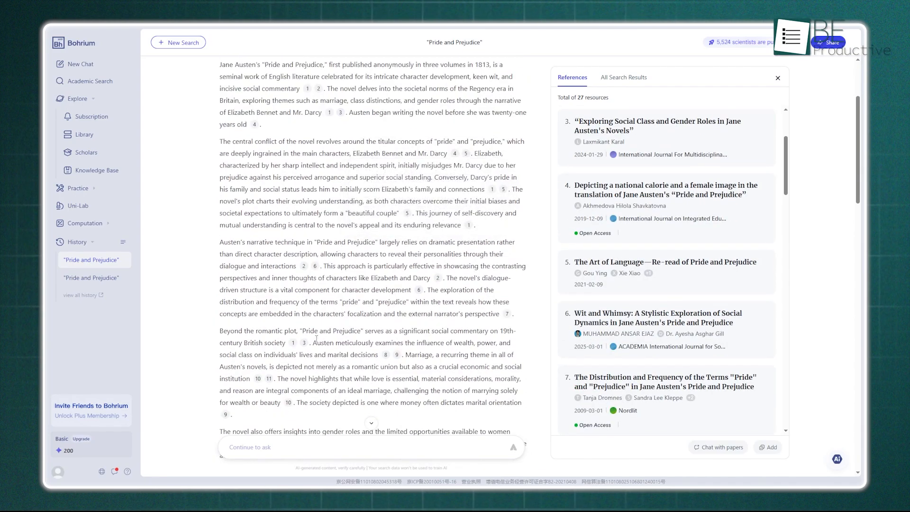
pyautogui.click(304, 343)
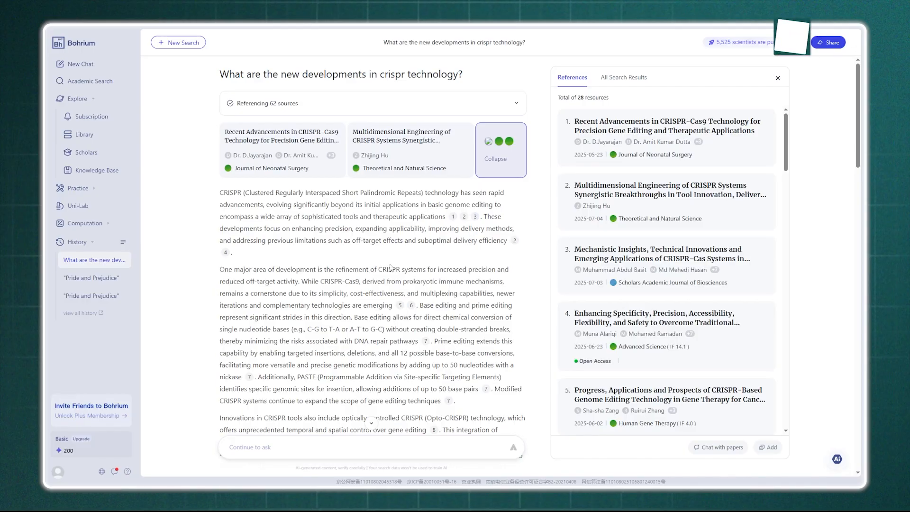
pyautogui.scroll(-5, 391, 267)
pyautogui.scroll(-3, 391, 267)
pyautogui.scroll(-8, 391, 267)
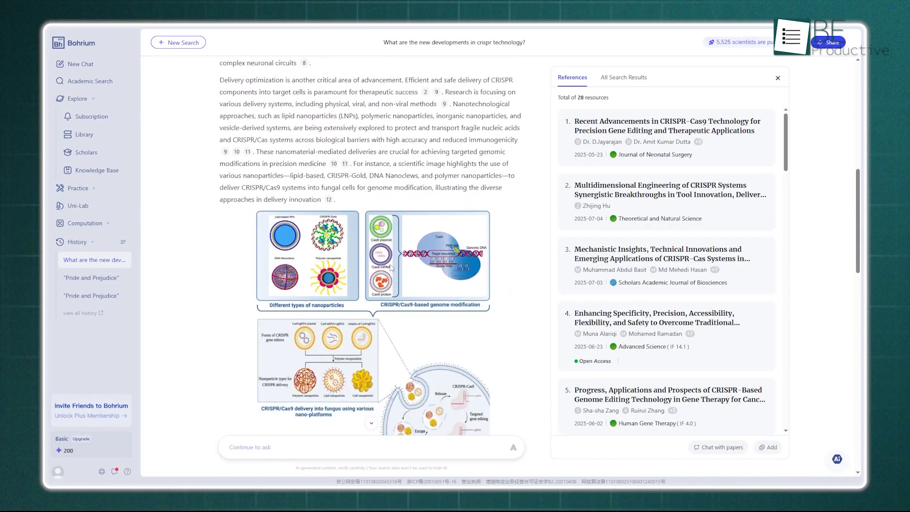
pyautogui.scroll(-3, 391, 268)
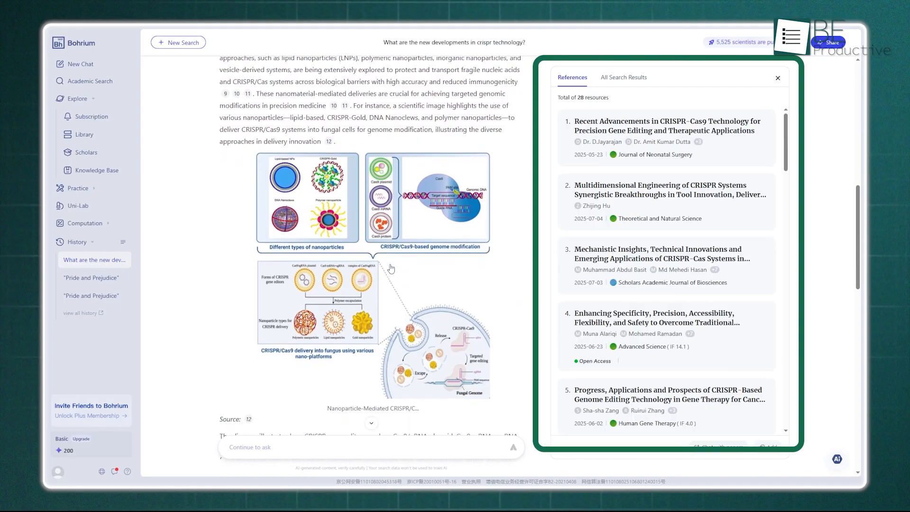
pyautogui.scroll(-3, 391, 267)
pyautogui.scroll(-5, 391, 267)
pyautogui.scroll(-4, 390, 267)
pyautogui.scroll(-5, 390, 267)
pyautogui.scroll(-3, 391, 268)
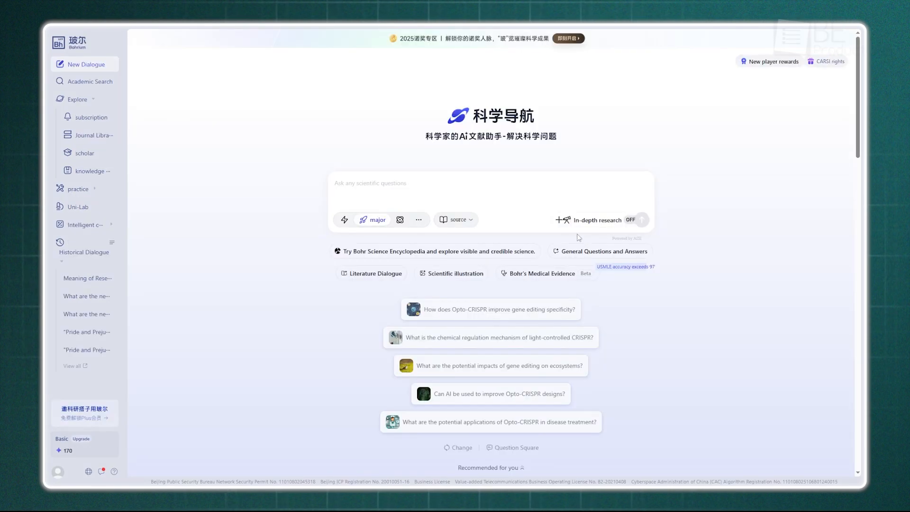
# Upload the Research Methodology PDF, send the 'Meaning of Research' question and view citation 1's passage
pyautogui.click(560, 221)
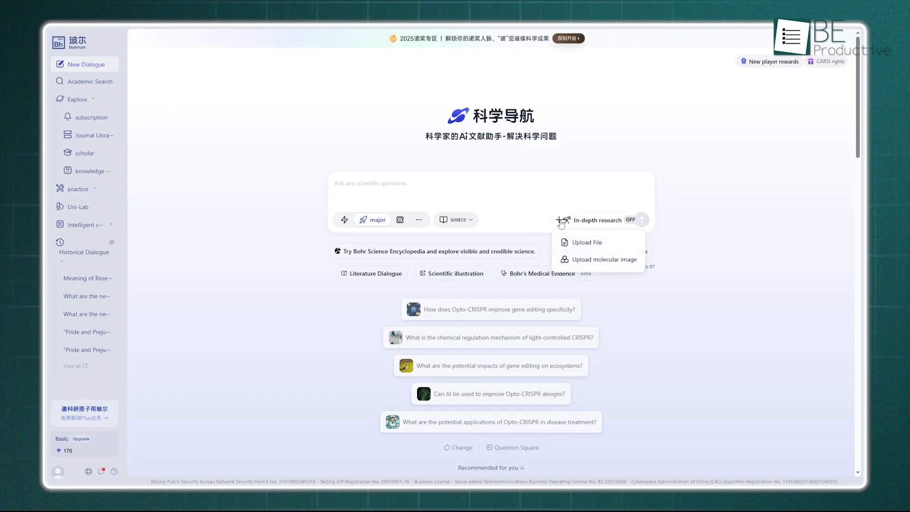
pyautogui.click(582, 243)
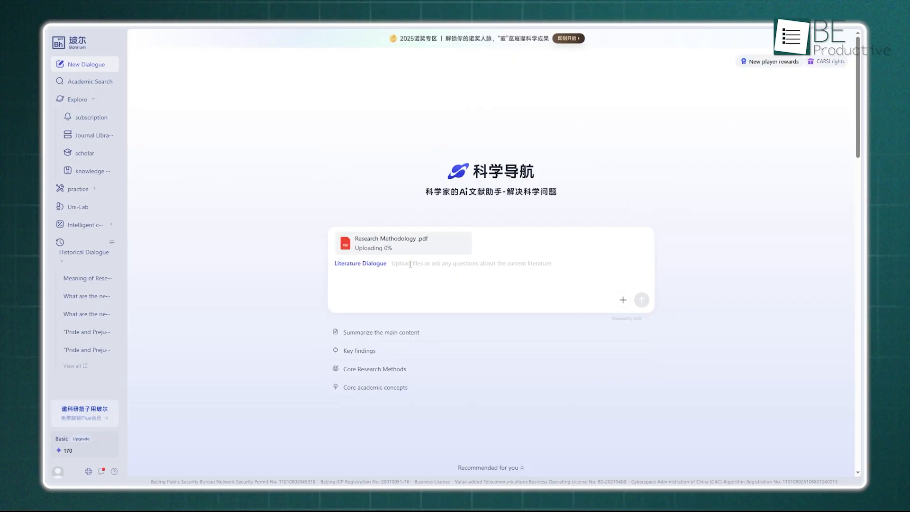
pyautogui.write('Meaning of Research')
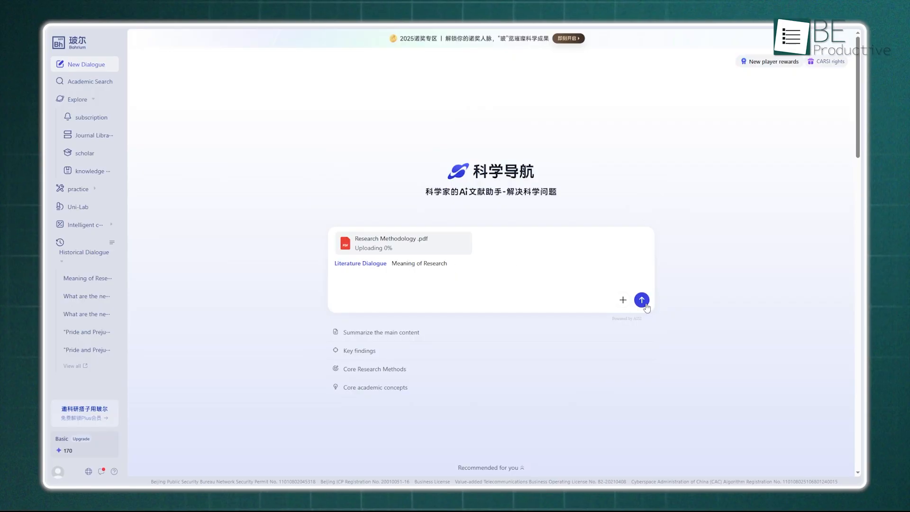
pyautogui.click(642, 300)
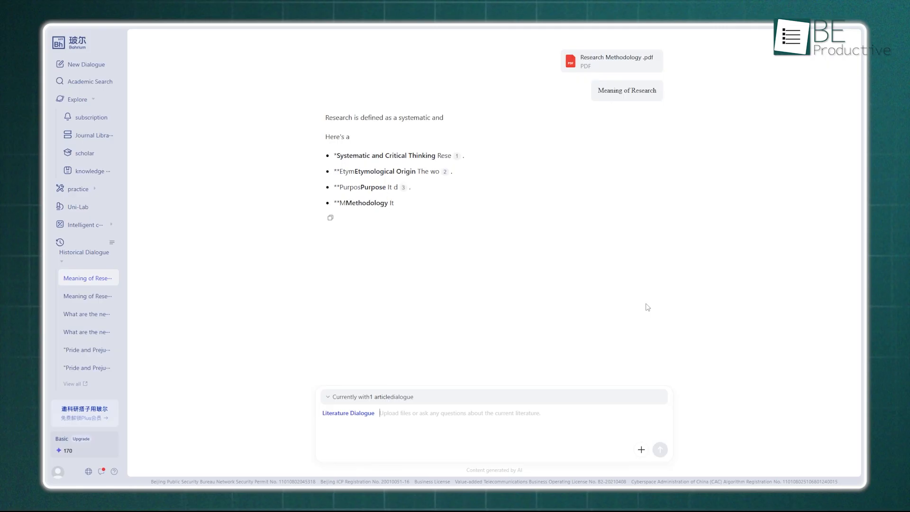
pyautogui.click(457, 156)
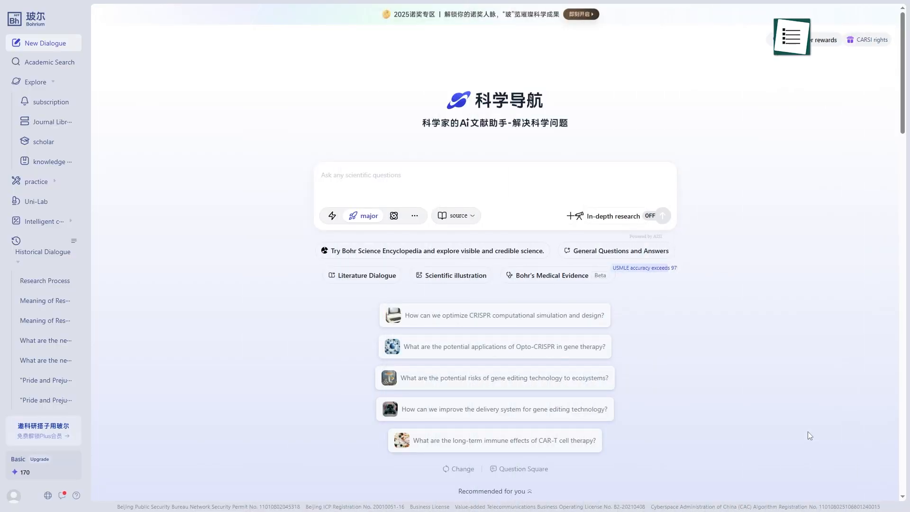
# Compose and send the thesis-committee dialogue prompt with pasted example questions, then select its heading
pyautogui.click(427, 183)
pyautogui.write('Generate a thesis dialogue between a student and thesis committee where:')
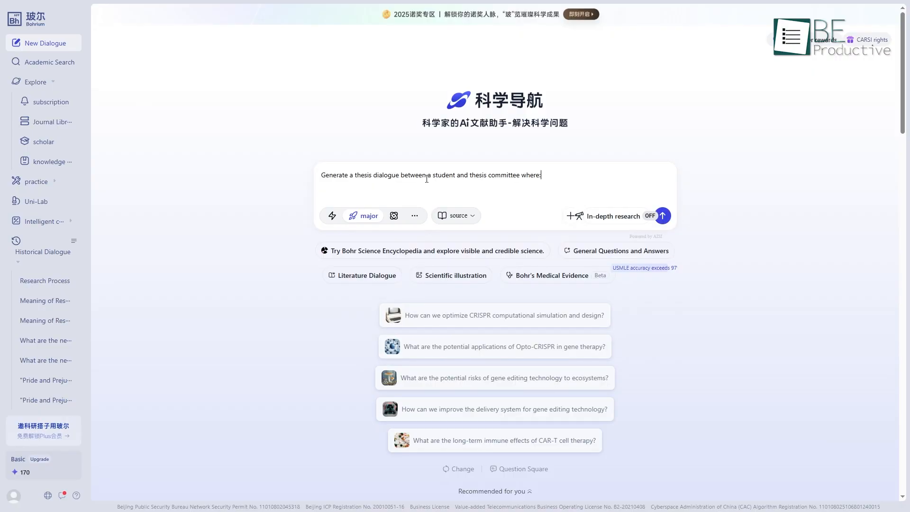
pyautogui.write('“What is the main innovation in this paper?” or “Explain the methodology.”')
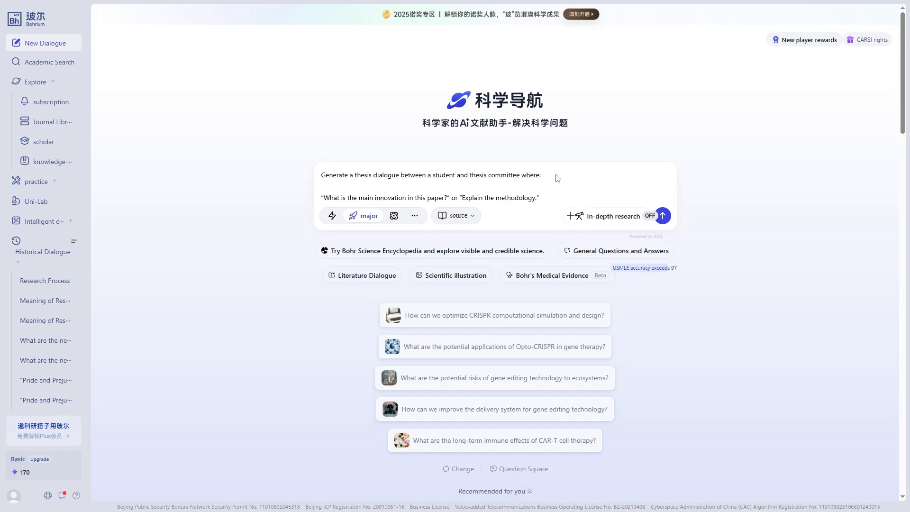
pyautogui.moveTo(650, 215)
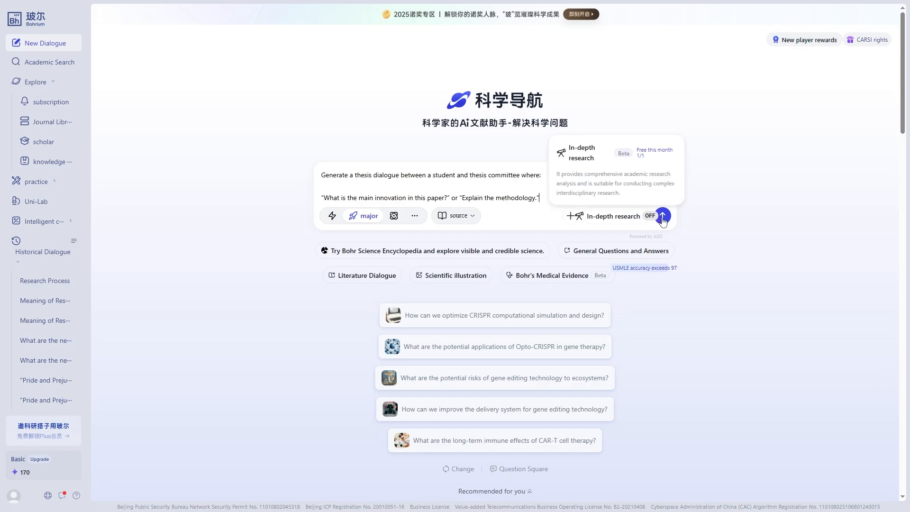
pyautogui.click(663, 217)
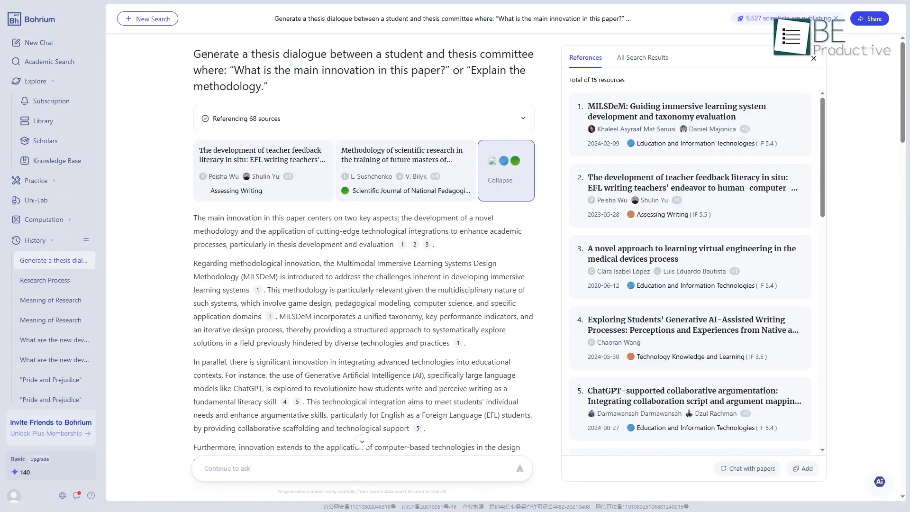
pyautogui.moveTo(195, 54); pyautogui.dragTo(279, 102)
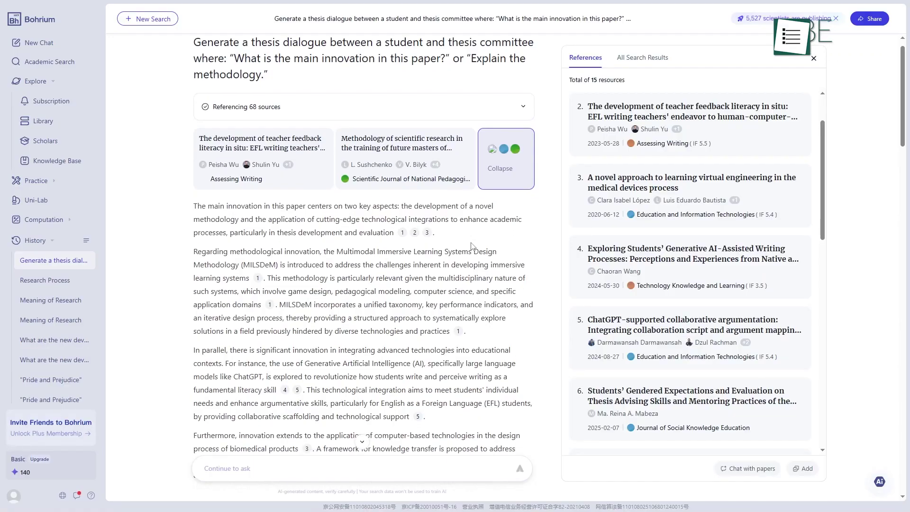
pyautogui.scroll(-3, 471, 247)
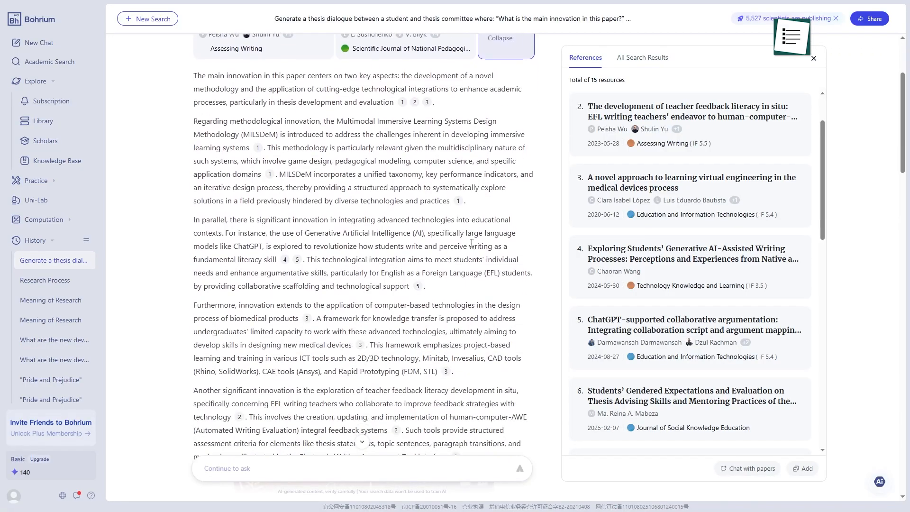
pyautogui.scroll(-3, 471, 247)
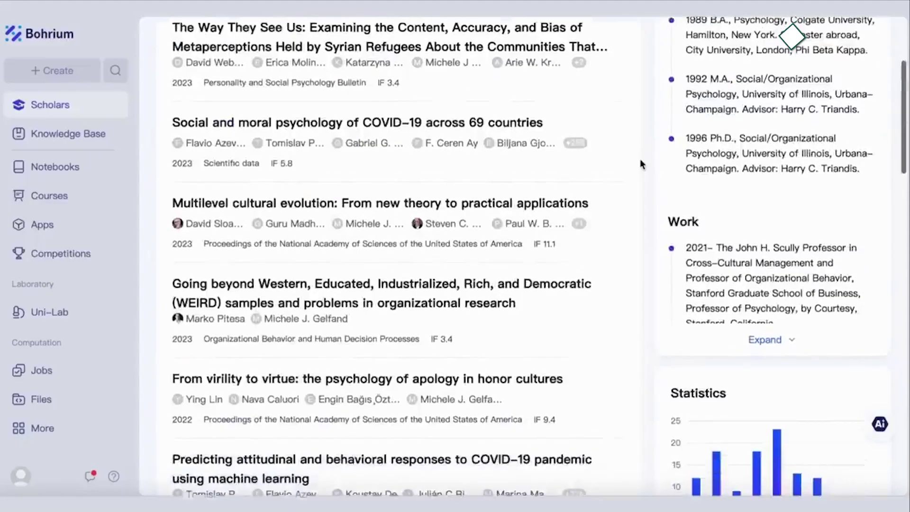
pyautogui.scroll(-3, 642, 153)
pyautogui.scroll(-3, 642, 153)
pyautogui.scroll(-3, 642, 153)
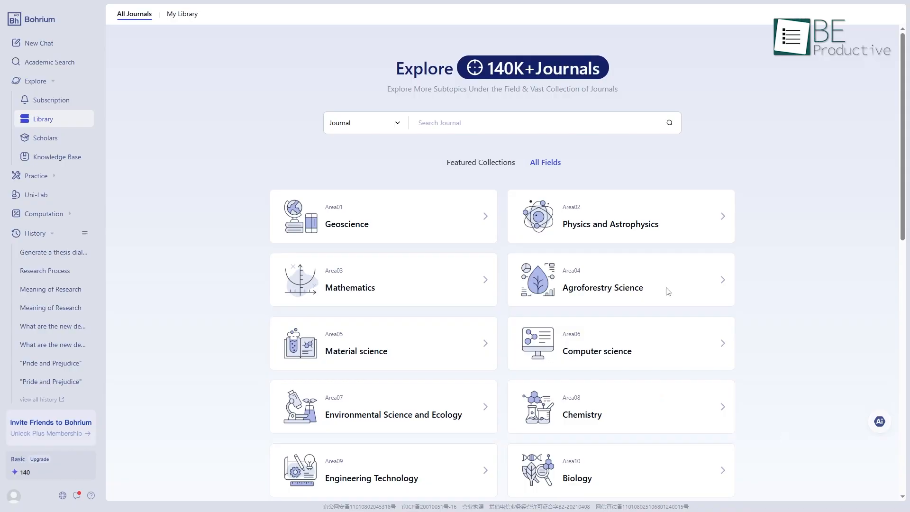
# Browse the Physics and Astrophysics subtopics, then the Engineering Technology subtopics
pyautogui.click(619, 231)
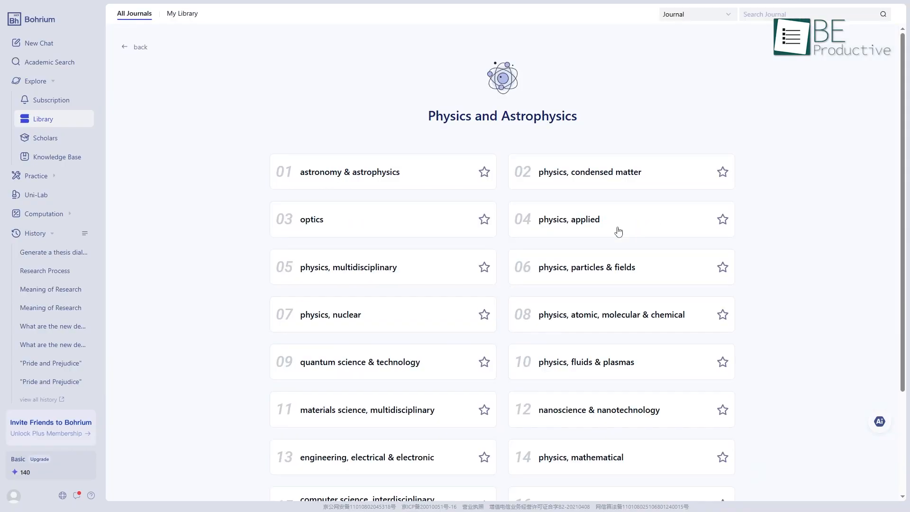
pyautogui.scroll(-3, 619, 230)
pyautogui.scroll(-3, 618, 230)
pyautogui.scroll(-3, 619, 231)
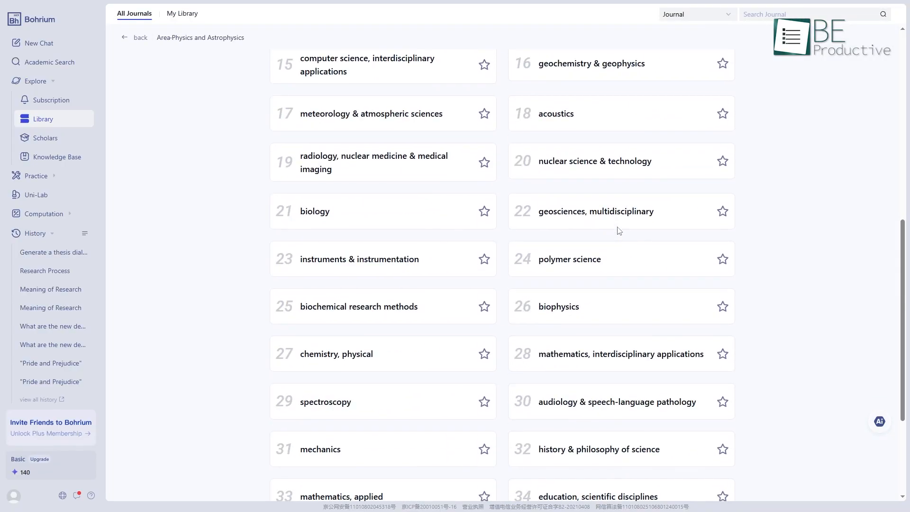
pyautogui.scroll(5, 619, 230)
pyautogui.scroll(3, 619, 230)
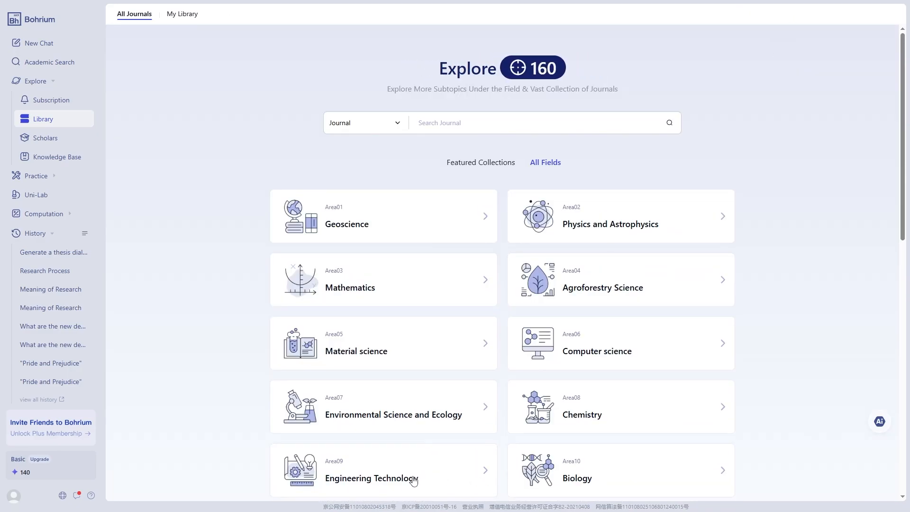
pyautogui.click(414, 481)
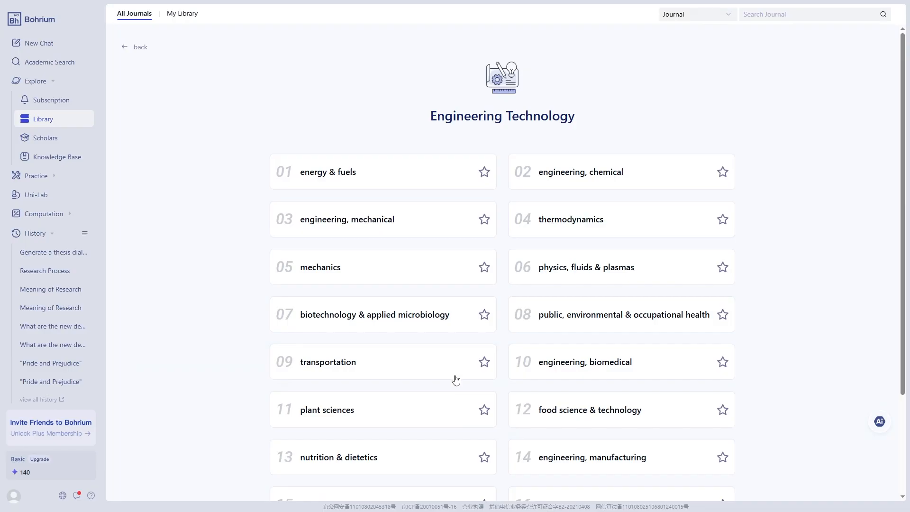
pyautogui.scroll(-3, 456, 381)
pyautogui.scroll(-1, 456, 380)
pyautogui.scroll(-1, 456, 381)
pyautogui.scroll(-3, 456, 379)
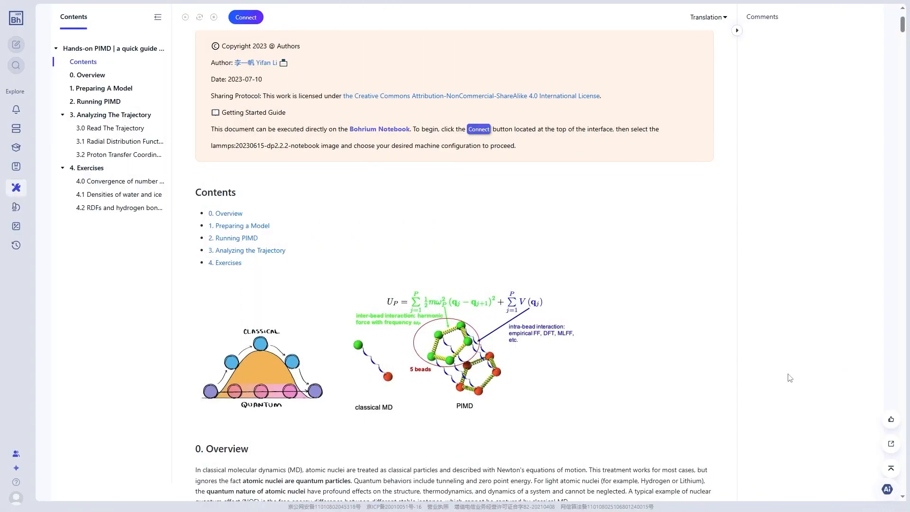
pyautogui.scroll(-3, 789, 378)
pyautogui.scroll(-3, 790, 378)
pyautogui.scroll(-3, 789, 378)
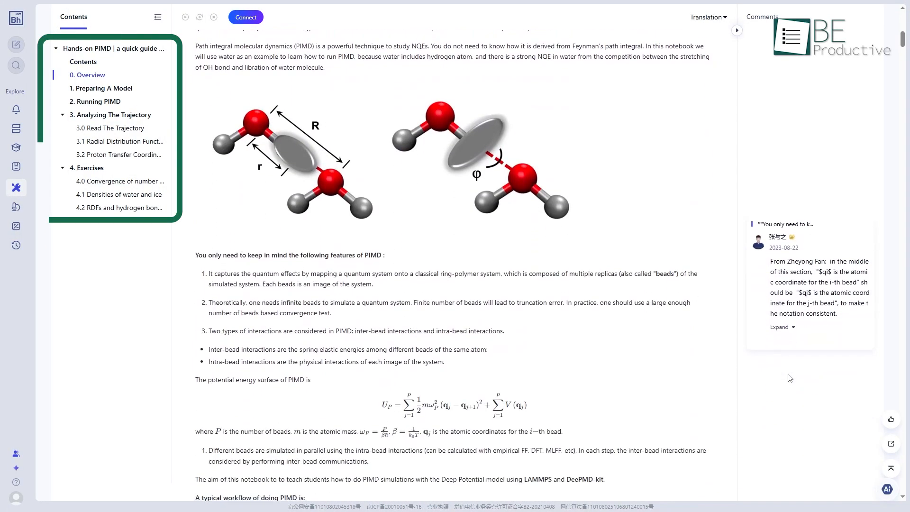
pyautogui.scroll(-3, 789, 378)
pyautogui.scroll(-3, 789, 377)
pyautogui.scroll(-3, 789, 377)
pyautogui.scroll(-3, 789, 378)
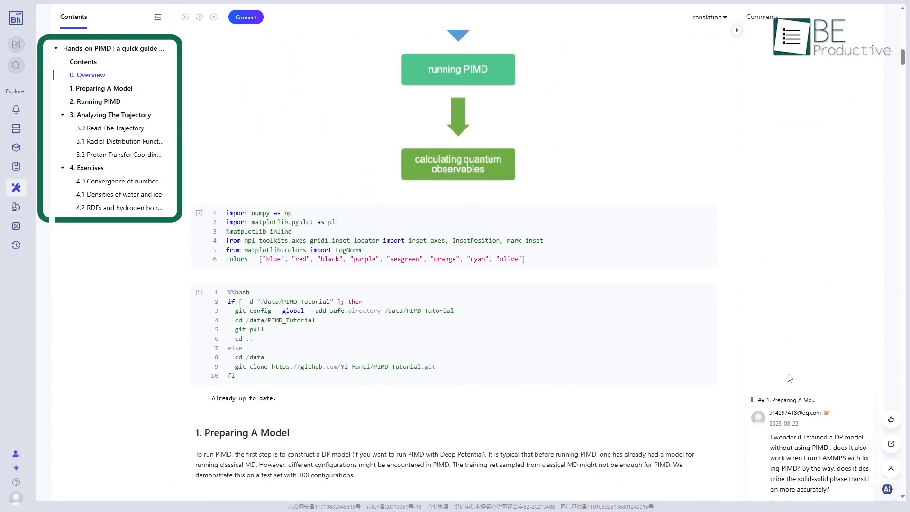
pyautogui.scroll(-4, 789, 377)
pyautogui.scroll(-4, 789, 378)
pyautogui.scroll(-4, 789, 377)
pyautogui.scroll(-3, 790, 377)
pyautogui.scroll(-4, 789, 377)
pyautogui.scroll(-5, 789, 378)
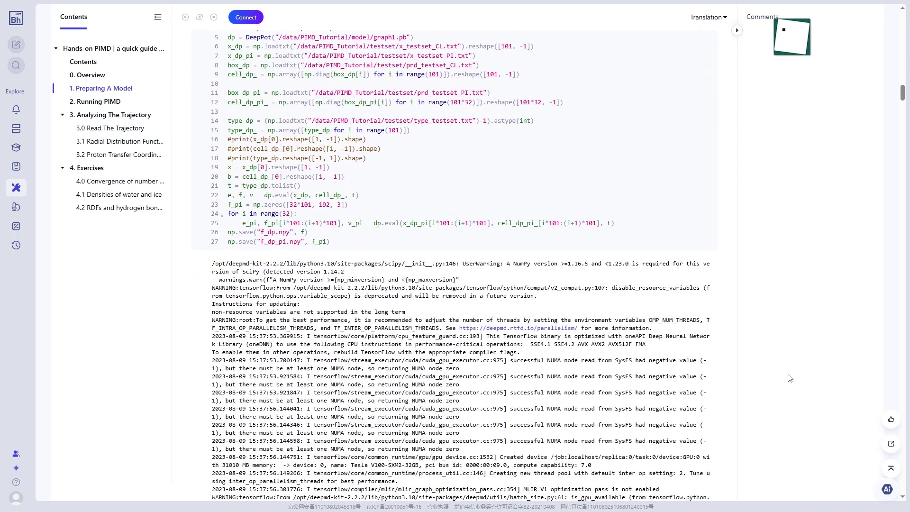
# Jump to the Running PIMD and Read The Trajectory sections, then subscribe to Ecology Letters
pyautogui.click(99, 102)
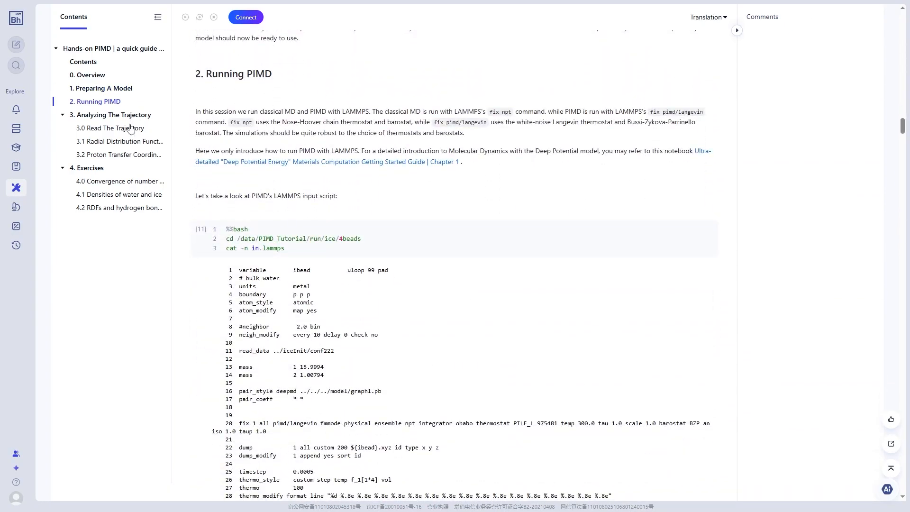
pyautogui.click(116, 128)
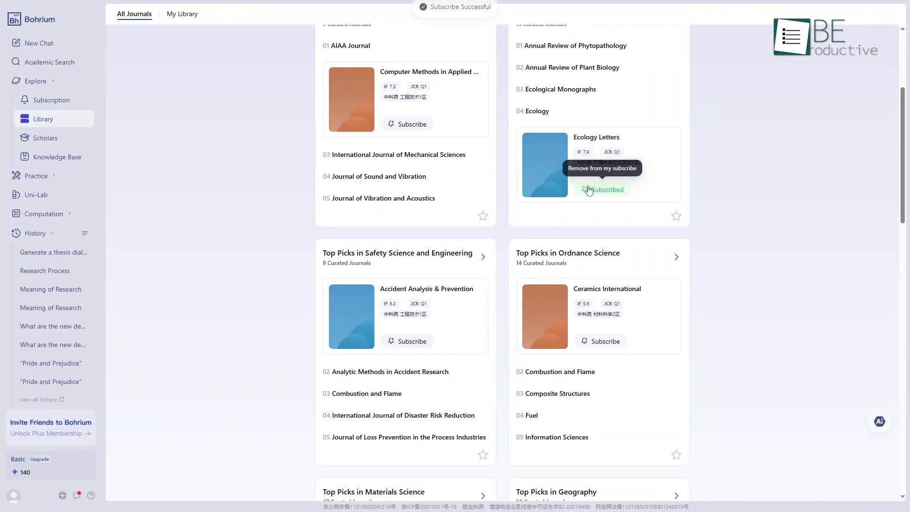
pyautogui.click(601, 189)
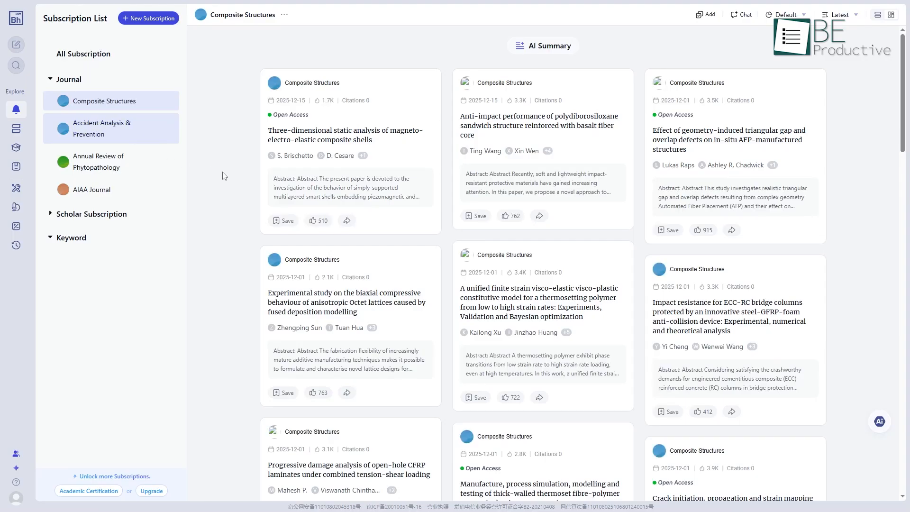
pyautogui.scroll(-3, 228, 175)
pyautogui.scroll(-3, 230, 177)
pyautogui.scroll(-3, 231, 178)
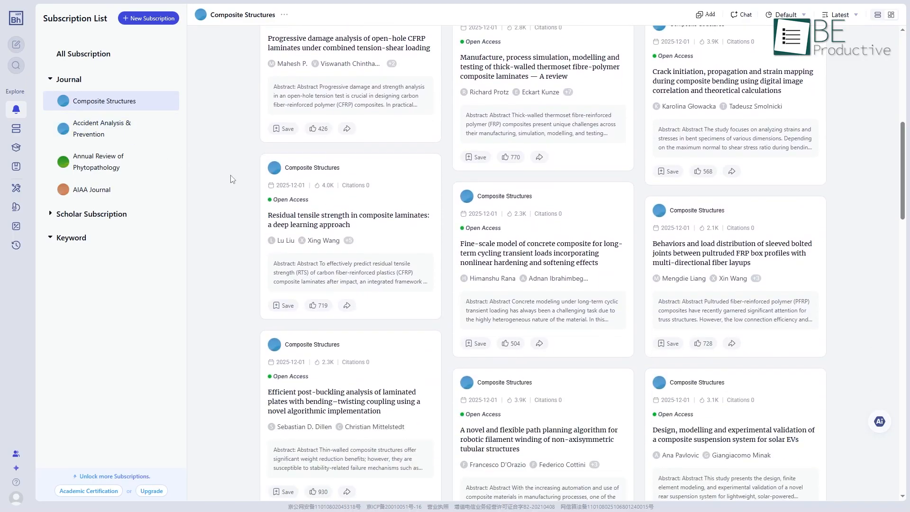
pyautogui.scroll(-3, 231, 179)
pyautogui.scroll(-3, 231, 179)
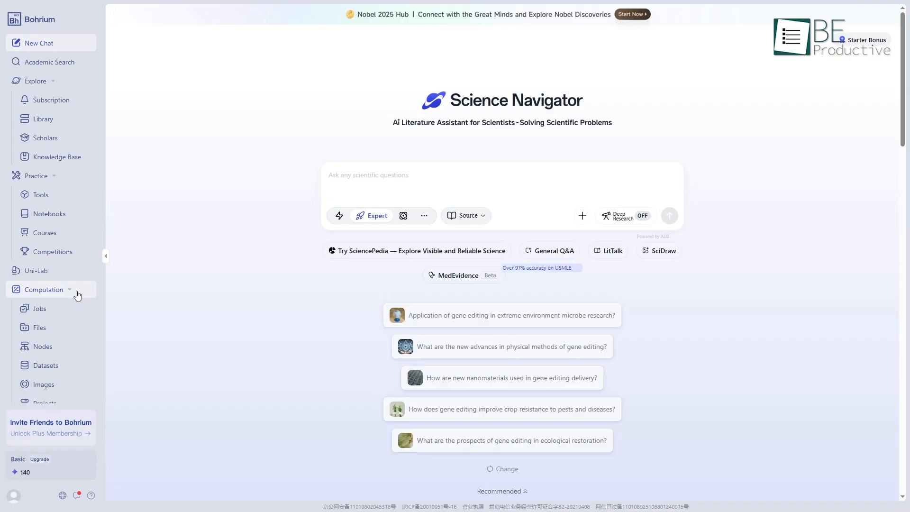
# Browse all public notebooks, your own notebooks and the notebooks shared with you
pyautogui.click(75, 218)
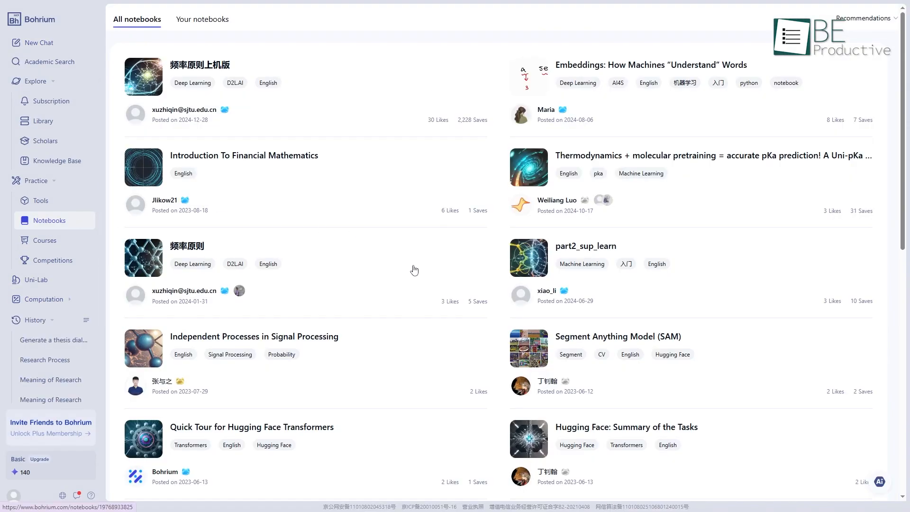
pyautogui.scroll(-5, 414, 269)
pyautogui.scroll(-5, 415, 270)
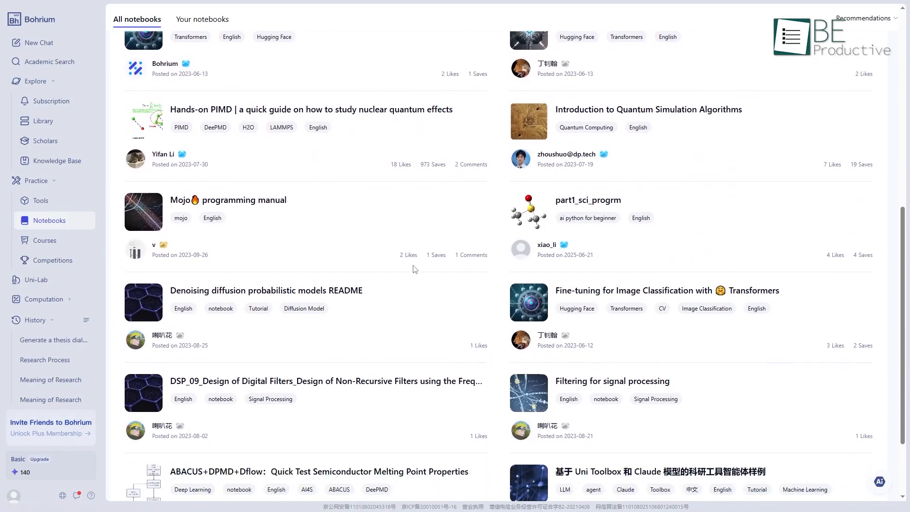
pyautogui.click(137, 19)
pyautogui.click(212, 23)
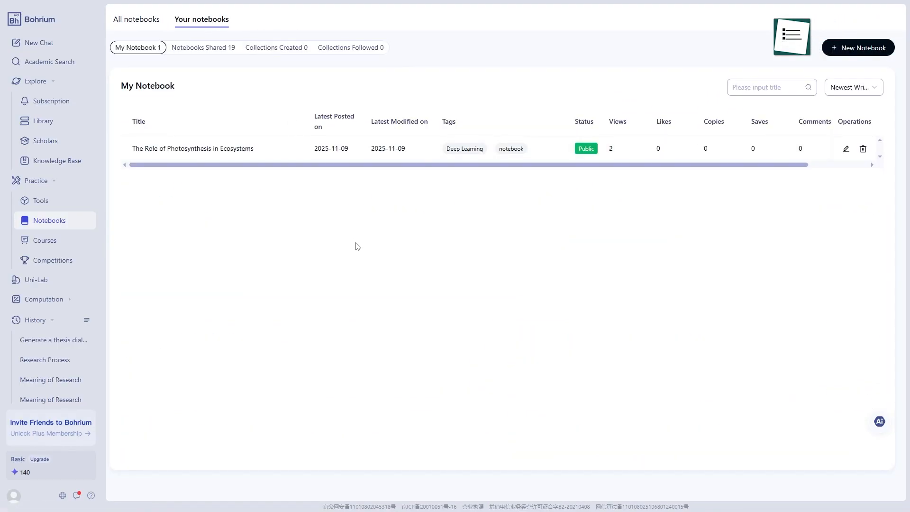
pyautogui.click(197, 47)
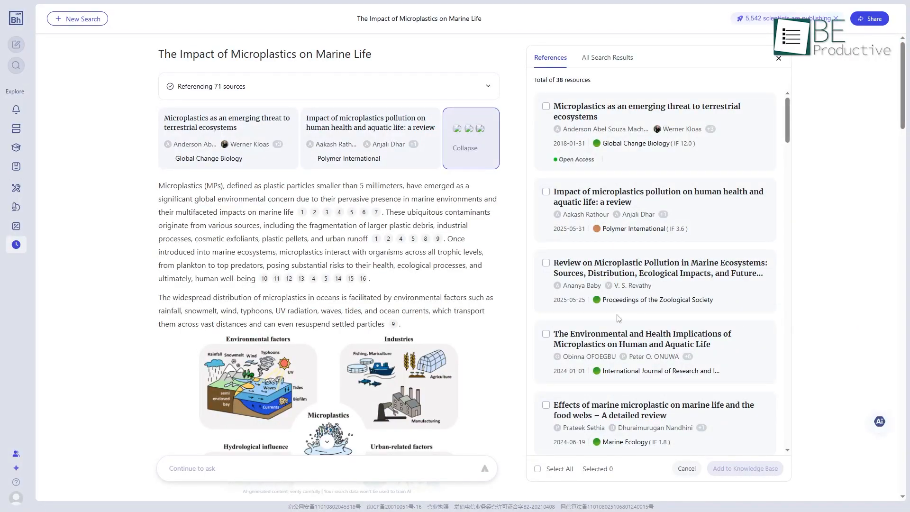
pyautogui.scroll(-5, 467, 307)
pyautogui.scroll(-4, 467, 307)
pyautogui.scroll(-4, 467, 307)
pyautogui.scroll(-4, 467, 308)
pyautogui.scroll(-5, 466, 311)
pyautogui.scroll(-3, 467, 311)
pyautogui.scroll(-5, 467, 311)
pyautogui.scroll(-5, 466, 312)
pyautogui.scroll(-5, 467, 311)
pyautogui.scroll(-5, 467, 311)
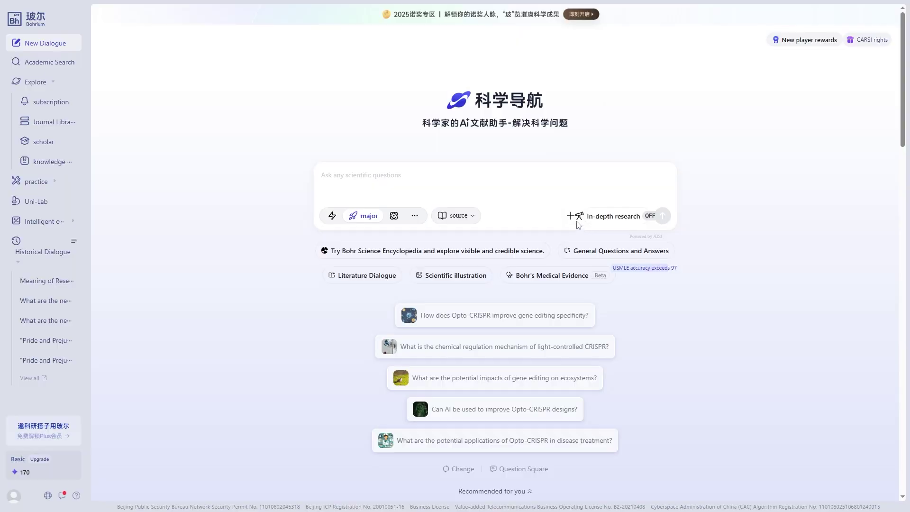
# Attach Research Methodology.pdf to the new literature dialogue
pyautogui.click(571, 216)
pyautogui.click(596, 241)
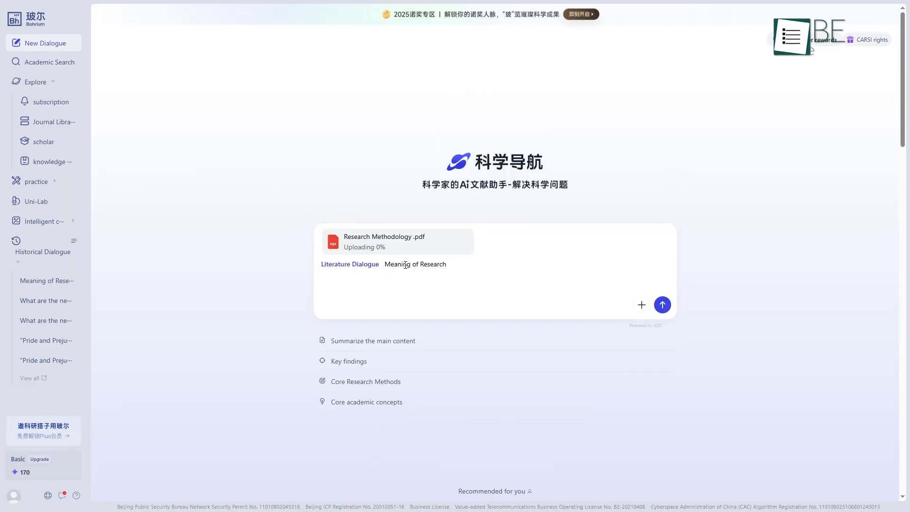
# Send the 'Meaning of Research' question about the uploaded PDF
pyautogui.click(663, 305)
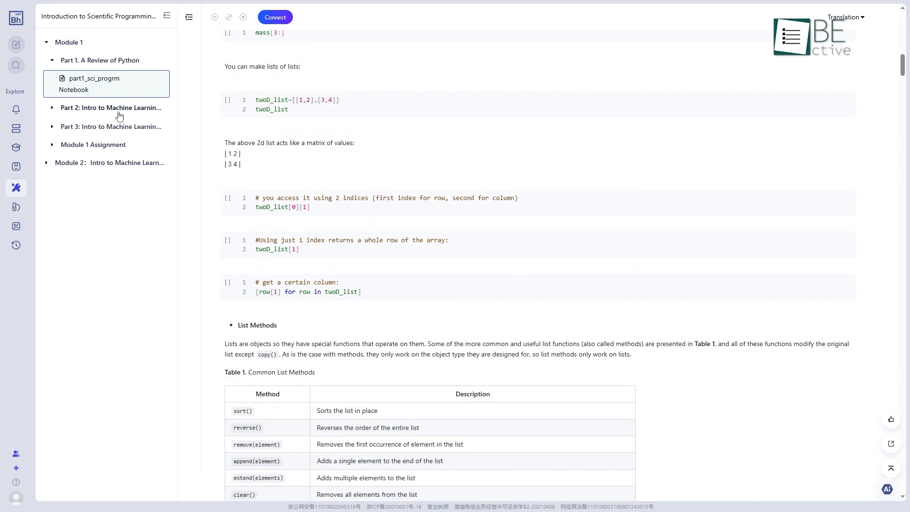
# View the part2_sup_learn notebook in the scientific programming course
pyautogui.click(109, 131)
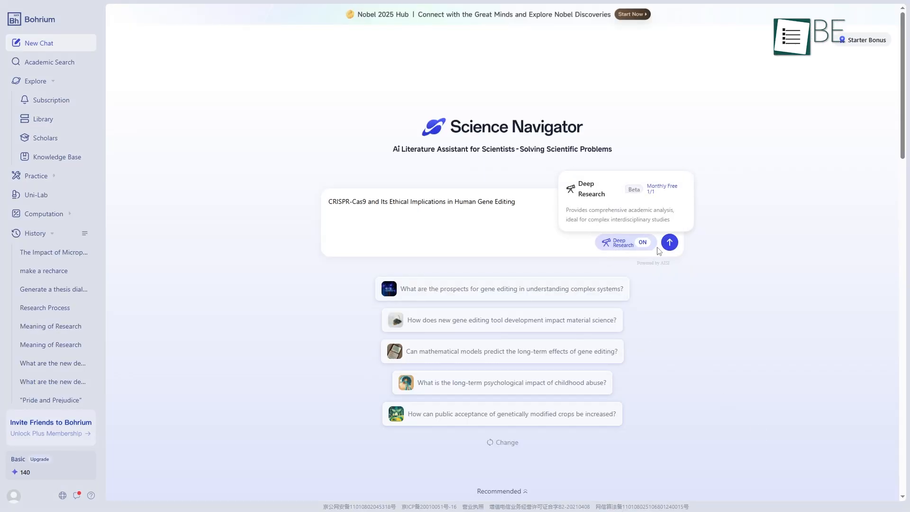
# Submit the CRISPR-Cas9 ethics question to Deep Research
pyautogui.click(669, 243)
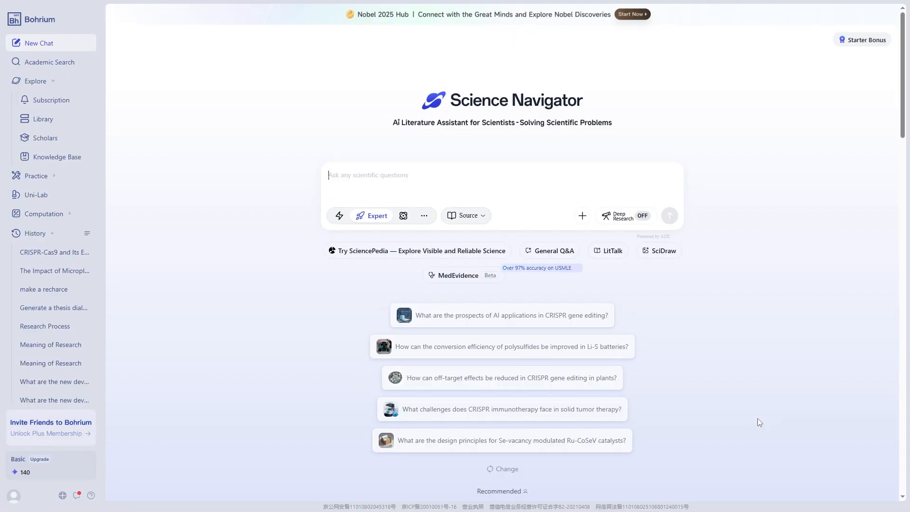
# Show the Upgrade Plan page comparing Basic, Plus and Pro tiers via the sidebar Upgrade link
pyautogui.click(59, 472)
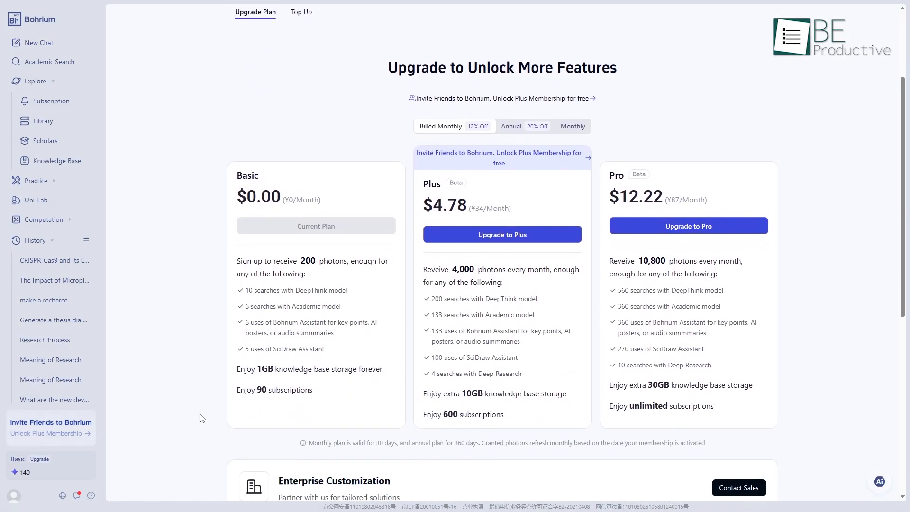